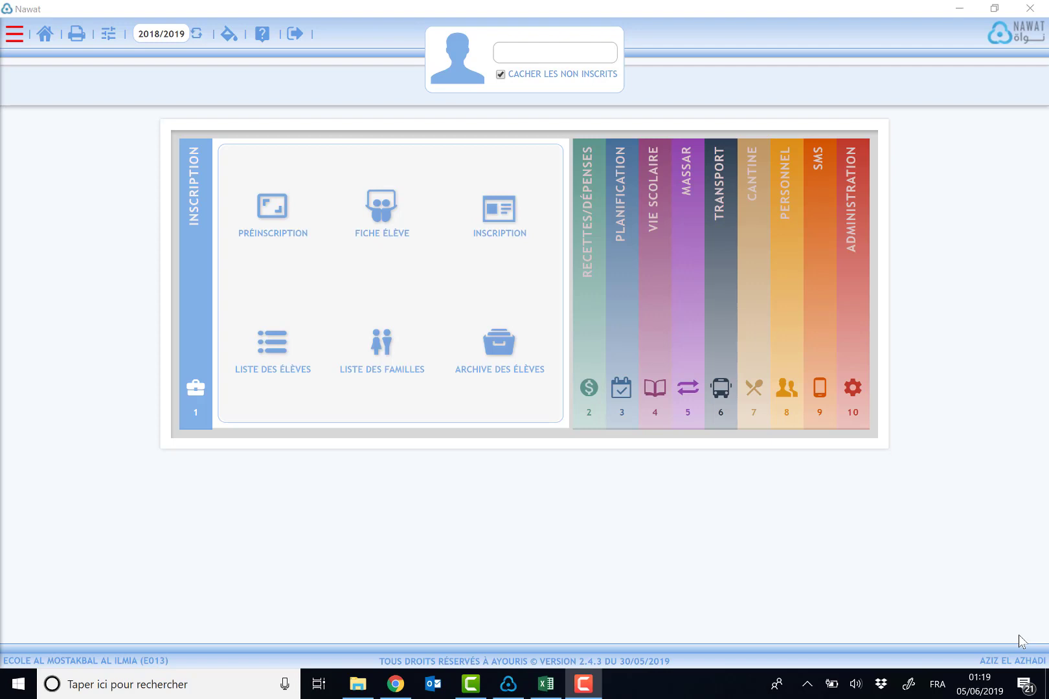
Step: Expand the ADMINISTRATION panel on the Nawat home screen
{"action": "left_click", "coordinate": [855, 359]}
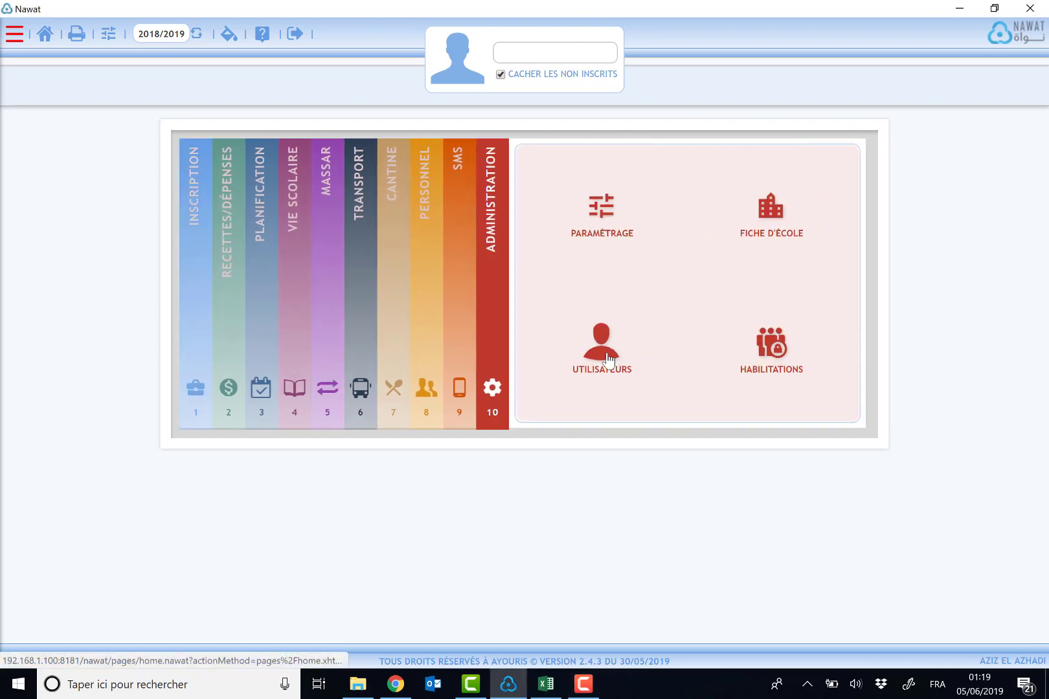
Step: Go to Gestion des Utilisateurs and start a new user entry
{"action": "left_click", "coordinate": [609, 359]}
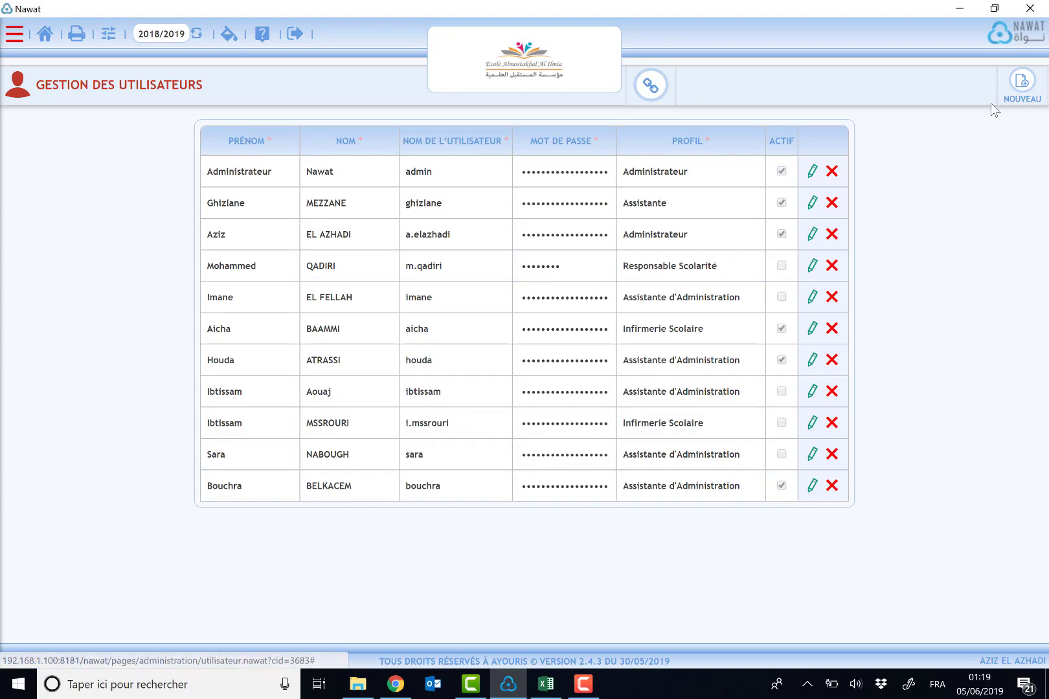
{"action": "left_click", "coordinate": [1020, 81]}
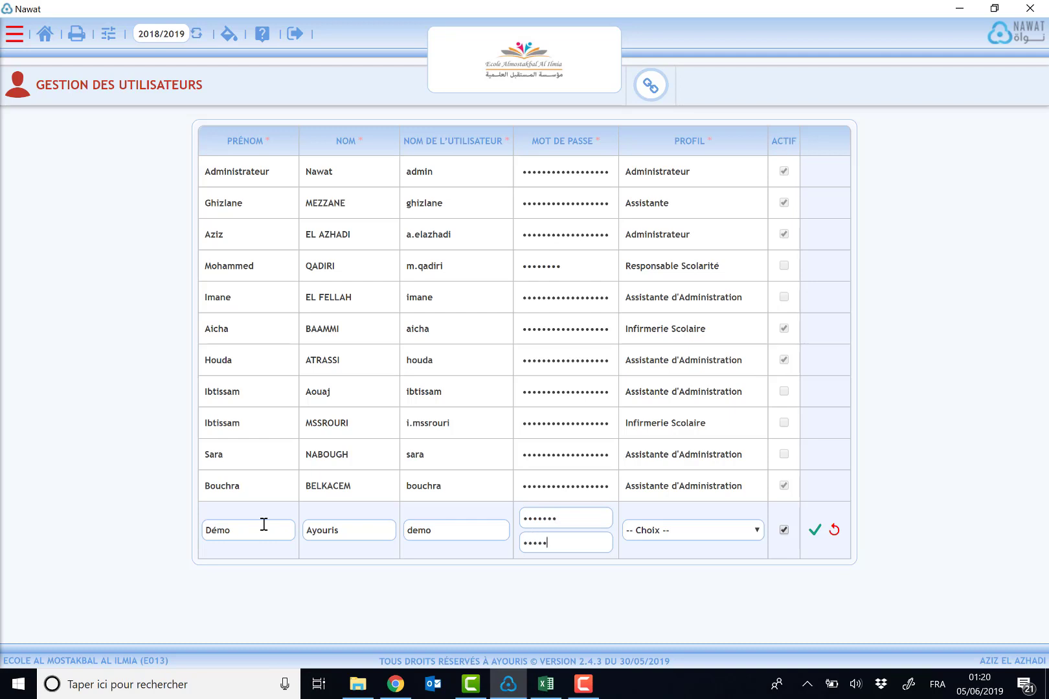
Step: Give the new user the Invité profile and save it, declining Chrome's password saving
{"action": "left_click", "coordinate": [670, 532]}
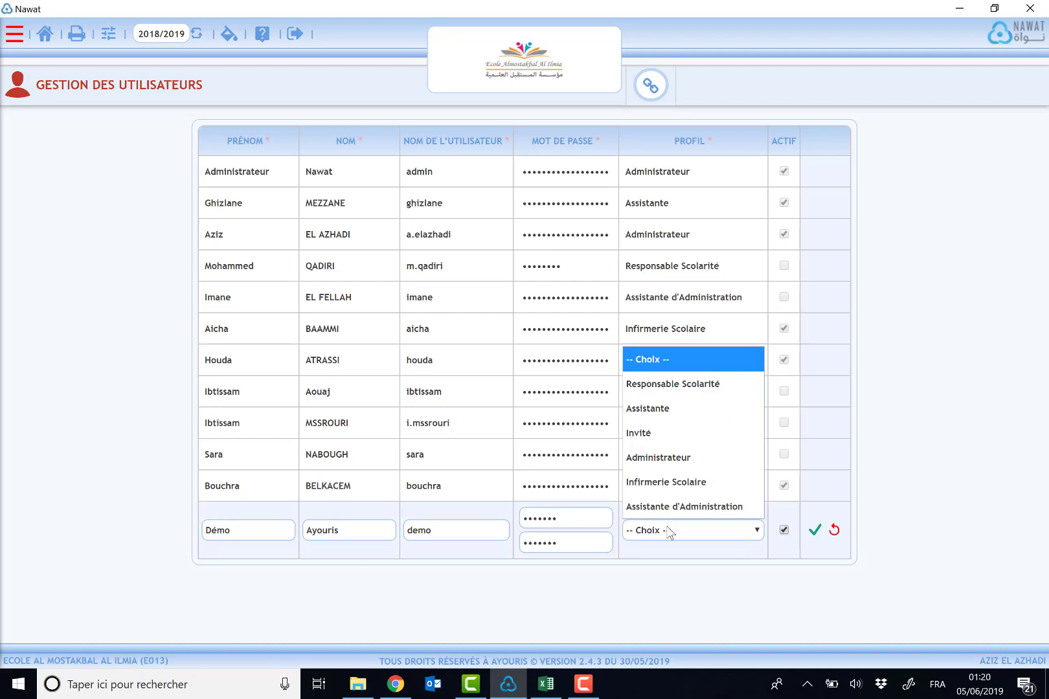
{"action": "left_click", "coordinate": [687, 432]}
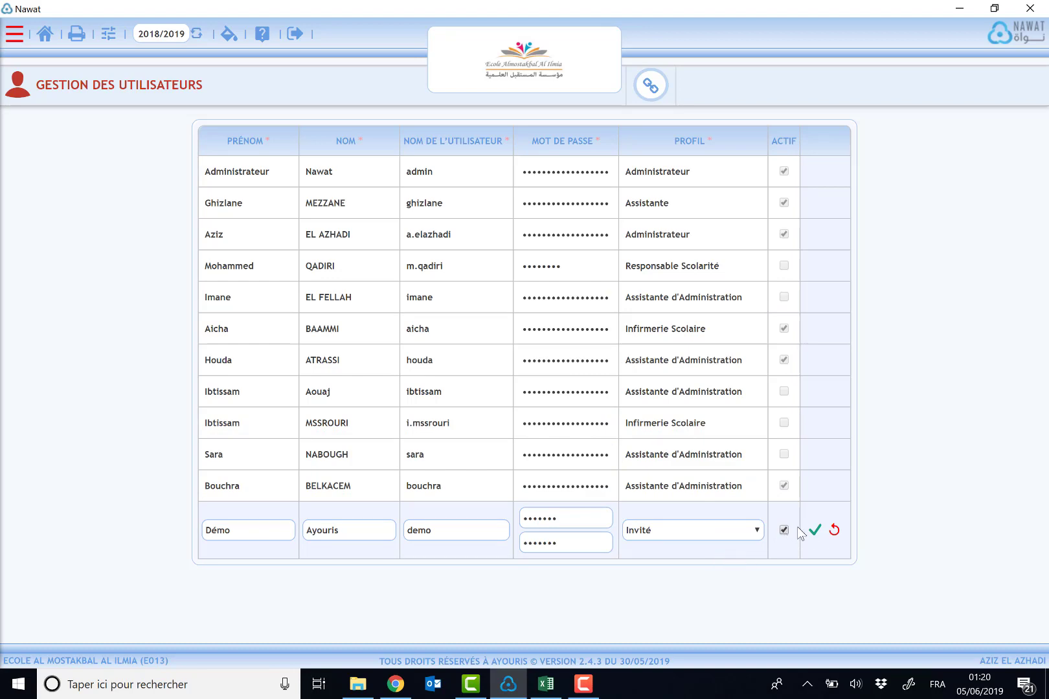
{"action": "left_click", "coordinate": [814, 531]}
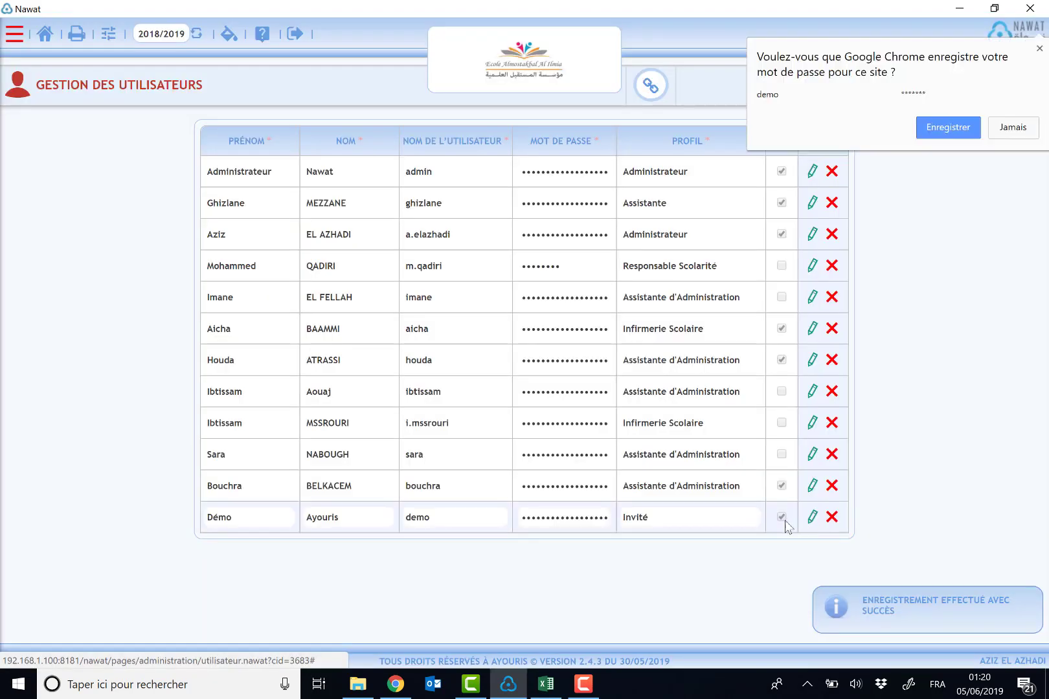
{"action": "left_click", "coordinate": [1025, 126]}
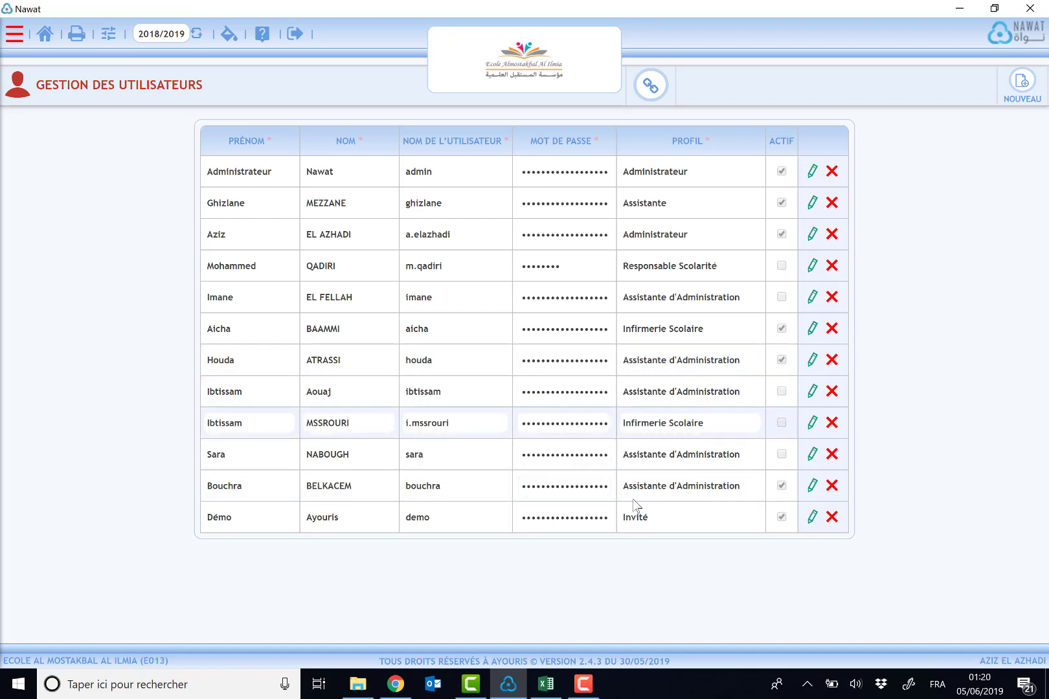
{"action": "left_click", "coordinate": [638, 82]}
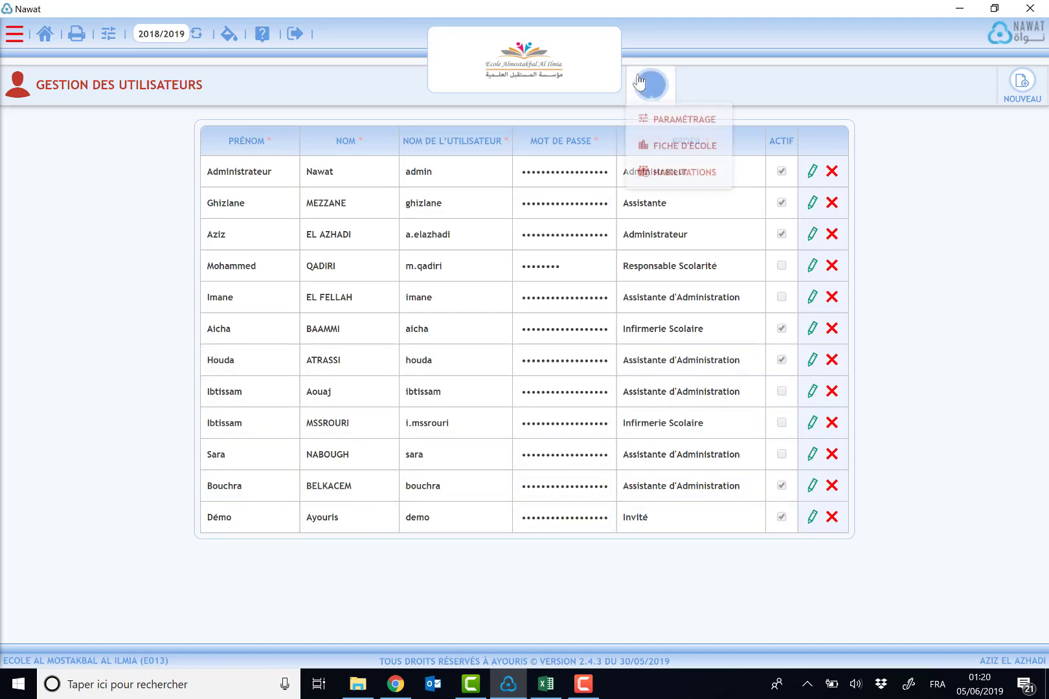
Step: Open the HABILITATIONS page listing the six user profiles
{"action": "left_click", "coordinate": [668, 182]}
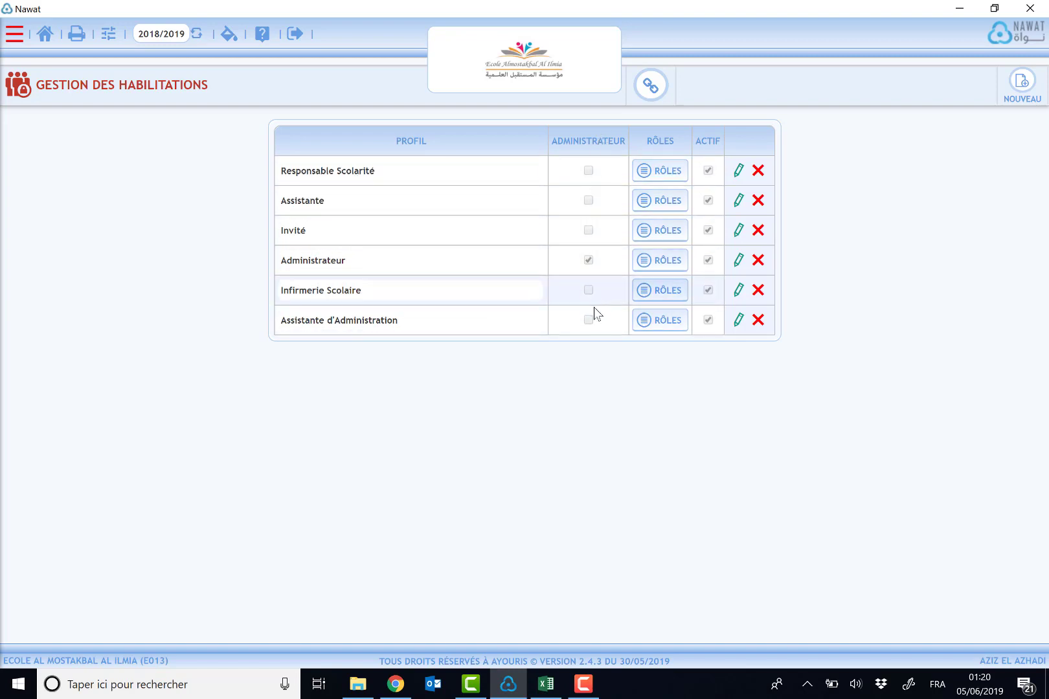
Step: Open the Responsable Scolarité role list and toggle update rights on EMPLOI DU TEMPS
{"action": "left_click", "coordinate": [665, 173]}
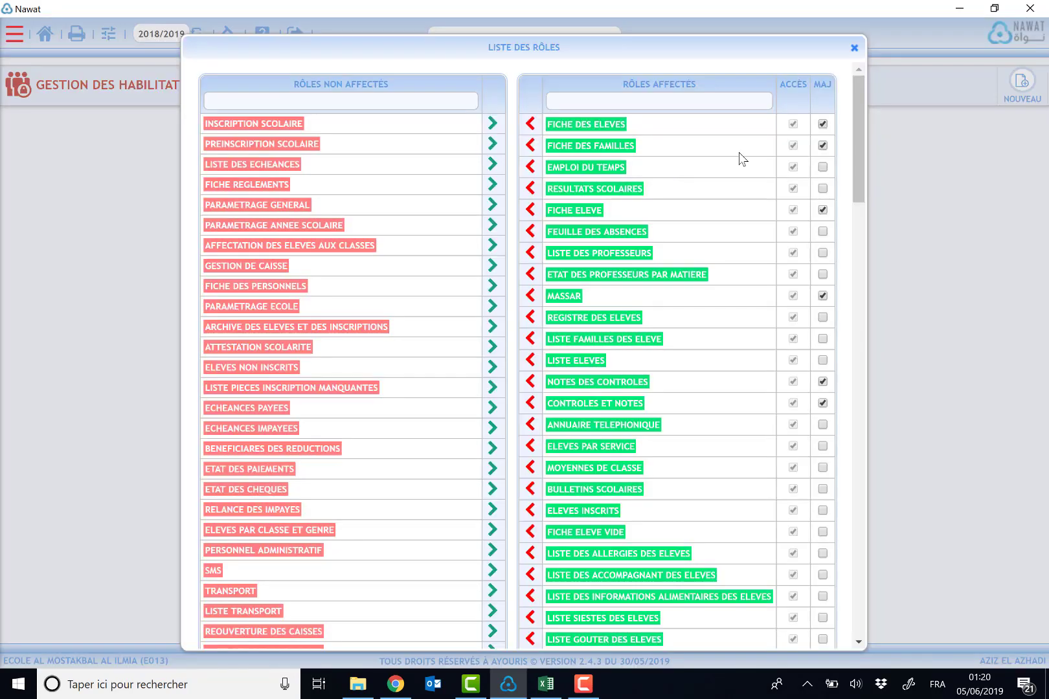
{"action": "left_click_drag", "start_coordinate": [857, 137], "coordinate": [858, 121]}
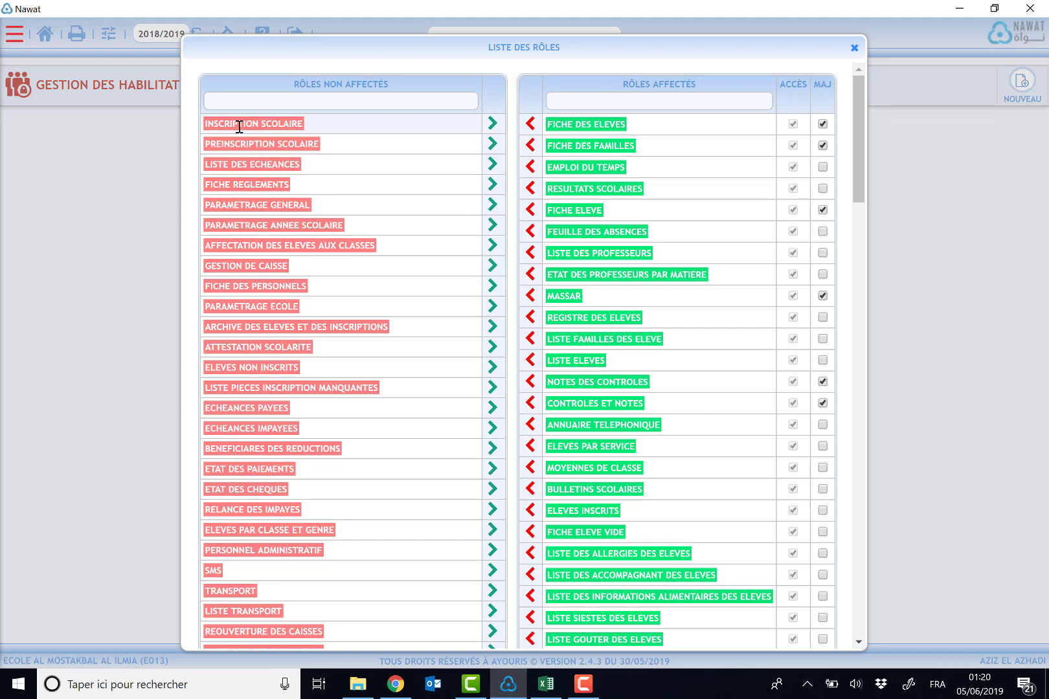
{"action": "left_click_drag", "start_coordinate": [241, 126], "coordinate": [299, 121]}
{"action": "left_click", "coordinate": [309, 123]}
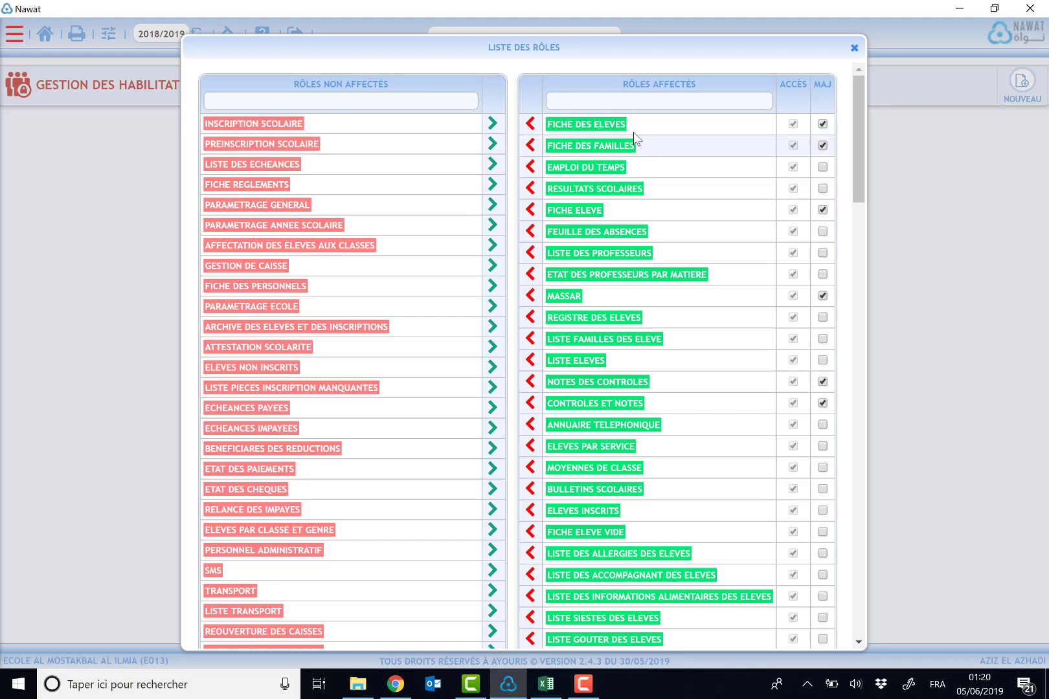
{"action": "left_click_drag", "start_coordinate": [575, 125], "coordinate": [627, 123]}
{"action": "left_click", "coordinate": [602, 152]}
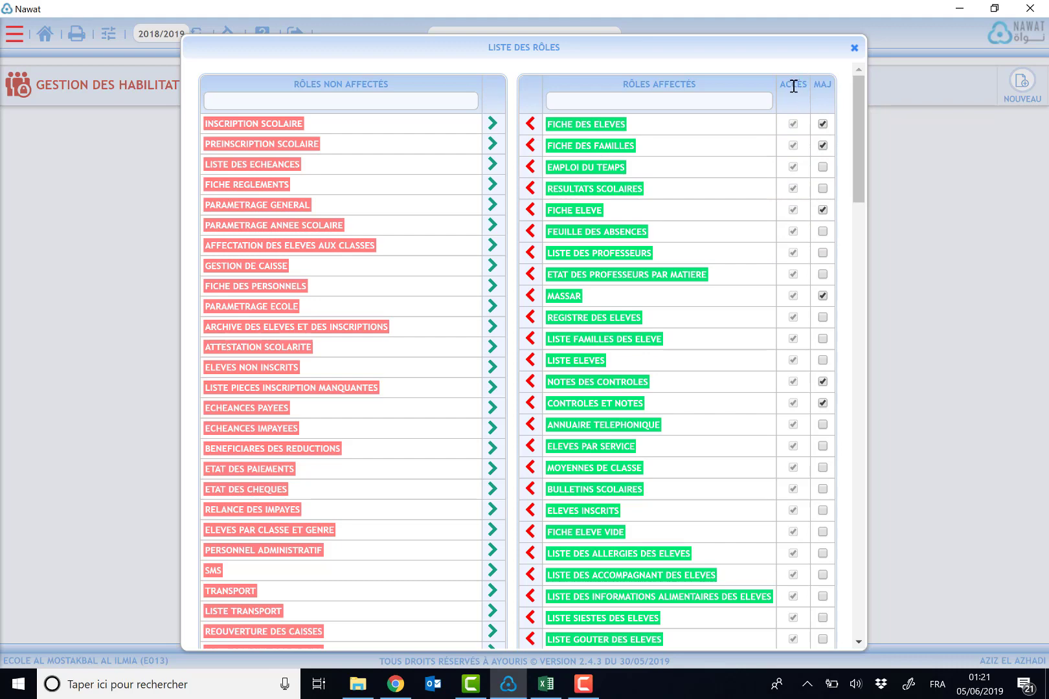
{"action": "left_click_drag", "start_coordinate": [786, 86], "coordinate": [812, 84]}
{"action": "left_click_drag", "start_coordinate": [814, 89], "coordinate": [834, 85]}
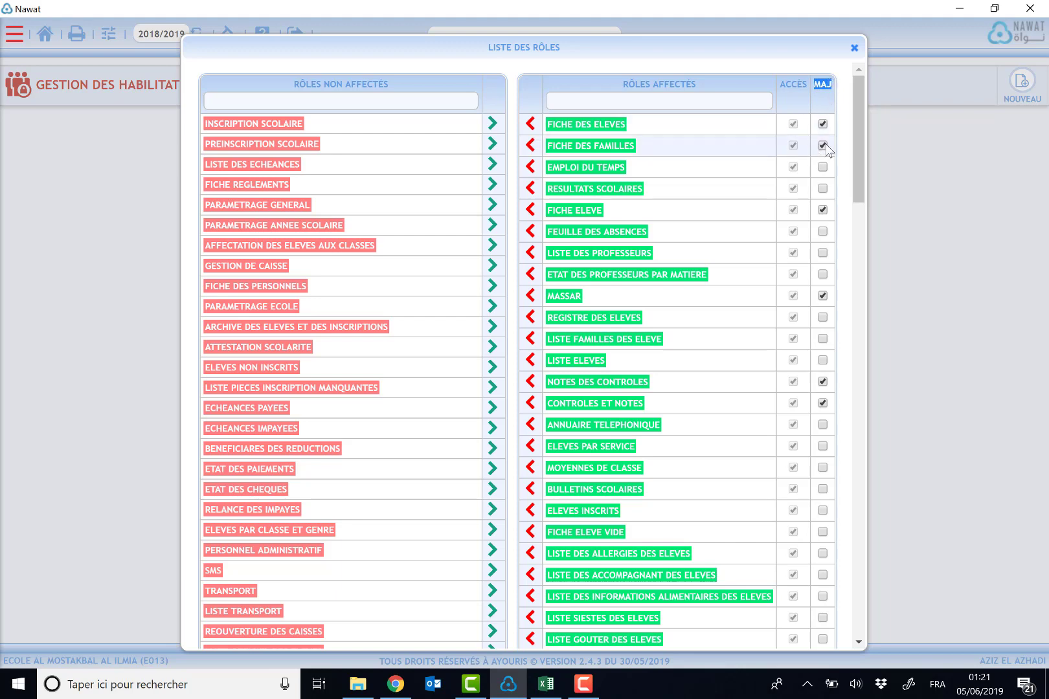
{"action": "left_click", "coordinate": [823, 169]}
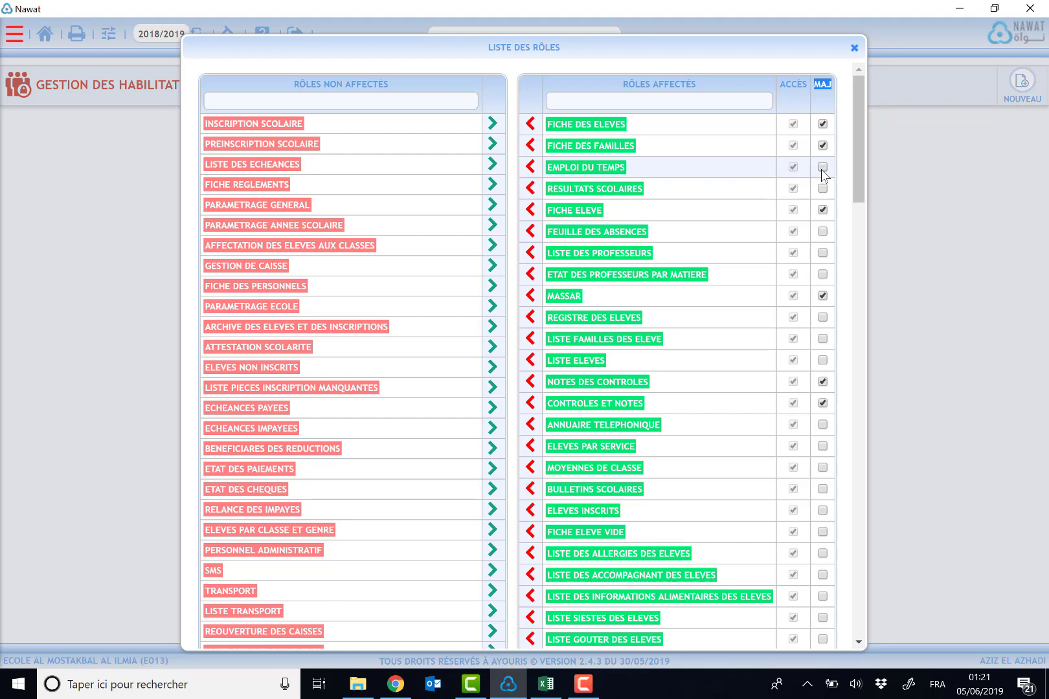
{"action": "left_click_drag", "start_coordinate": [862, 145], "coordinate": [860, 179]}
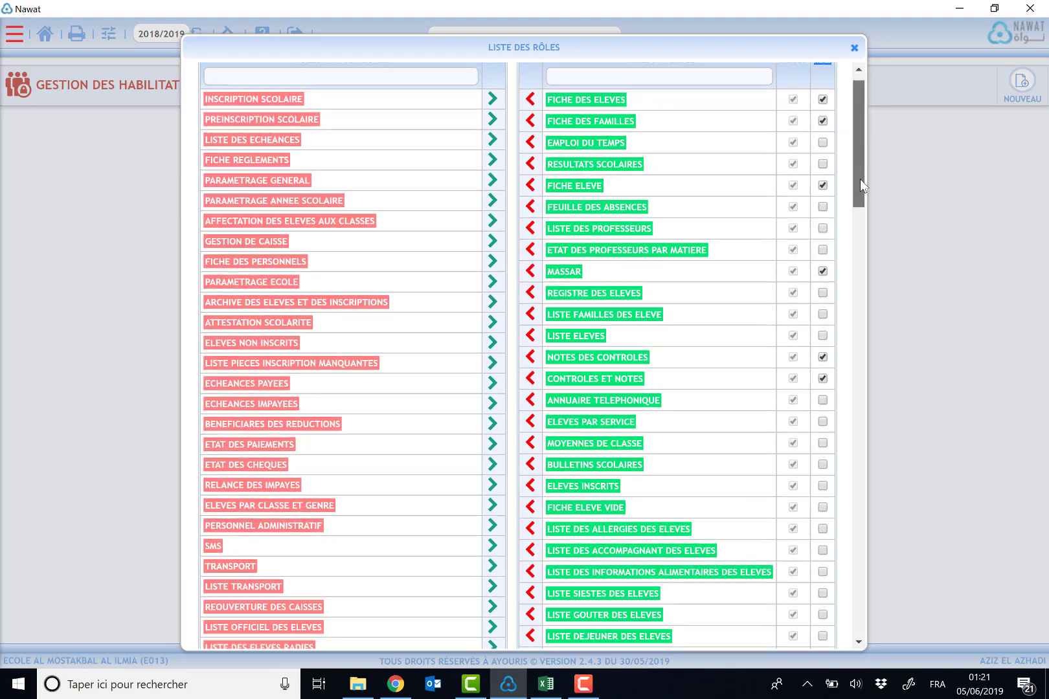
Step: Assign INSCRIPTION SCOLAIRE to the profile and tick its MAJ update permission
{"action": "left_click_drag", "start_coordinate": [864, 123], "coordinate": [842, 84]}
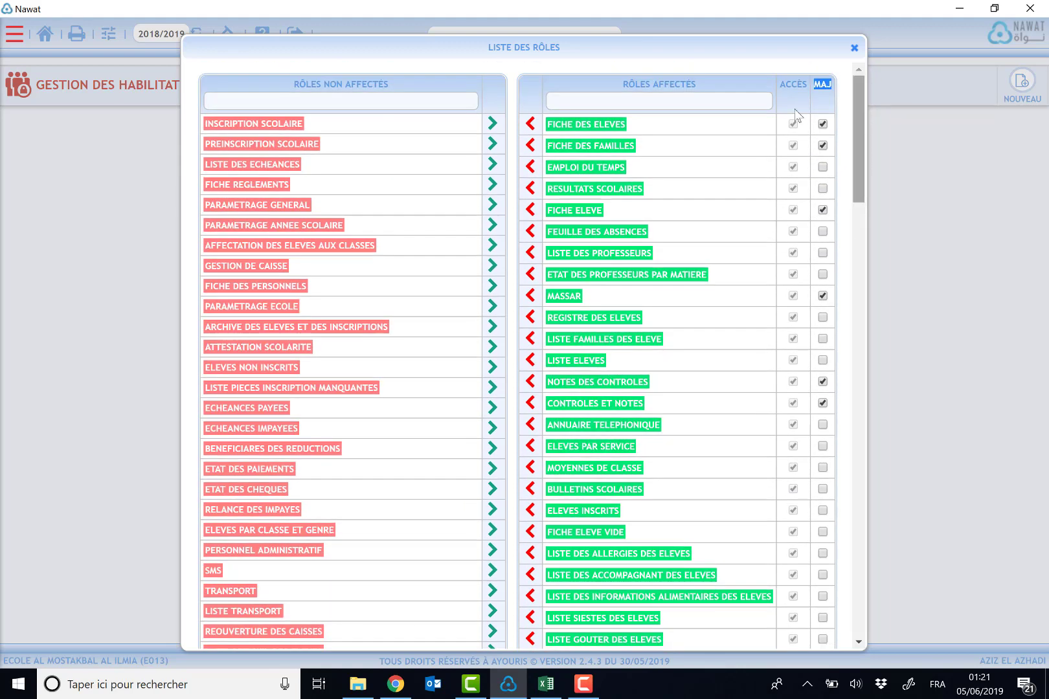
{"action": "left_click_drag", "start_coordinate": [303, 124], "coordinate": [253, 124]}
{"action": "left_click", "coordinate": [492, 124]}
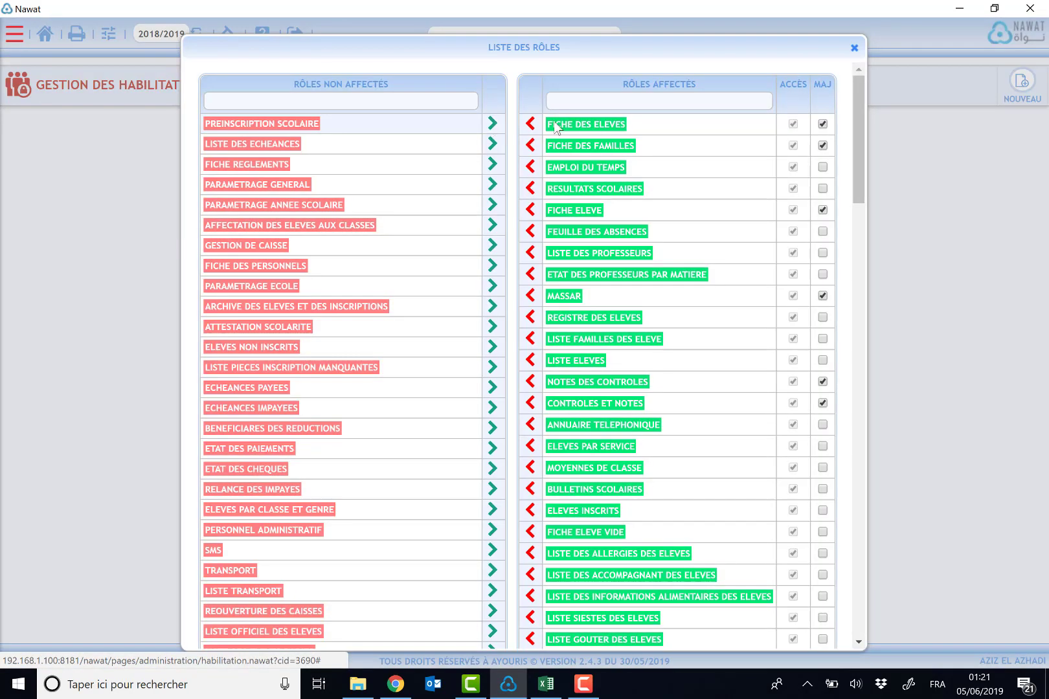
{"action": "left_click_drag", "start_coordinate": [859, 160], "coordinate": [900, 291]}
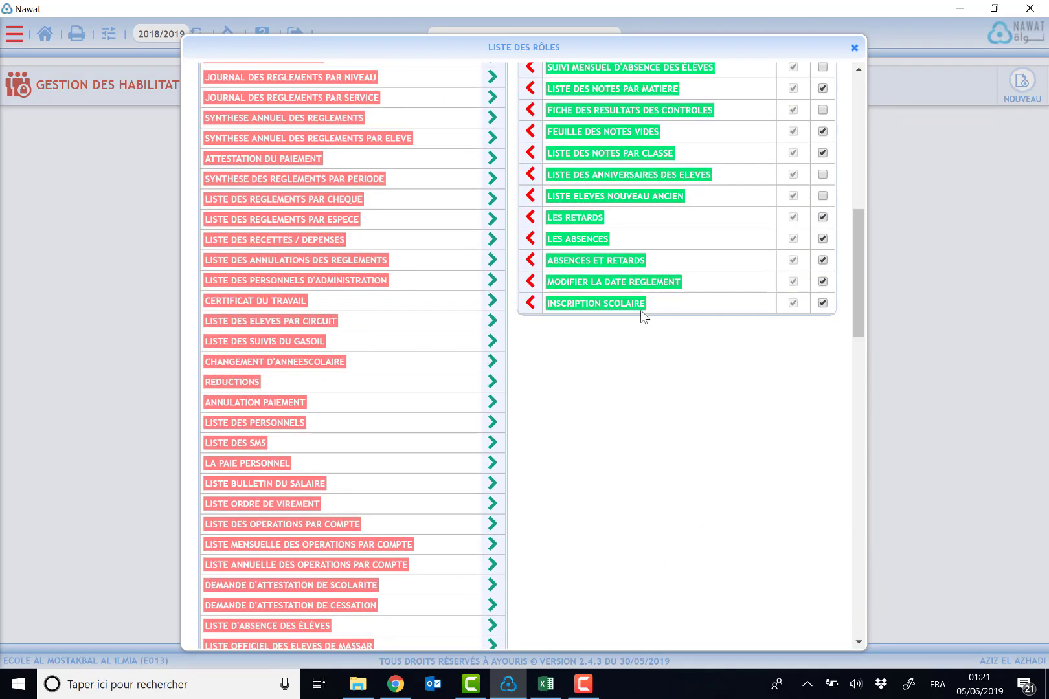
{"action": "left_click_drag", "start_coordinate": [580, 303], "coordinate": [661, 301]}
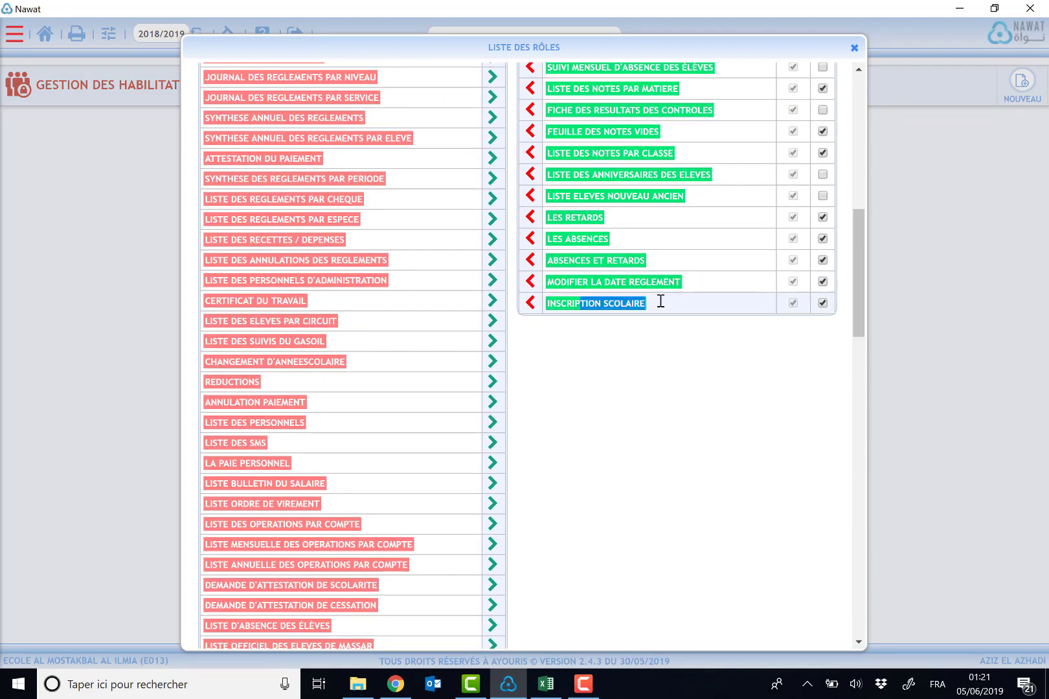
{"action": "left_click", "coordinate": [821, 300]}
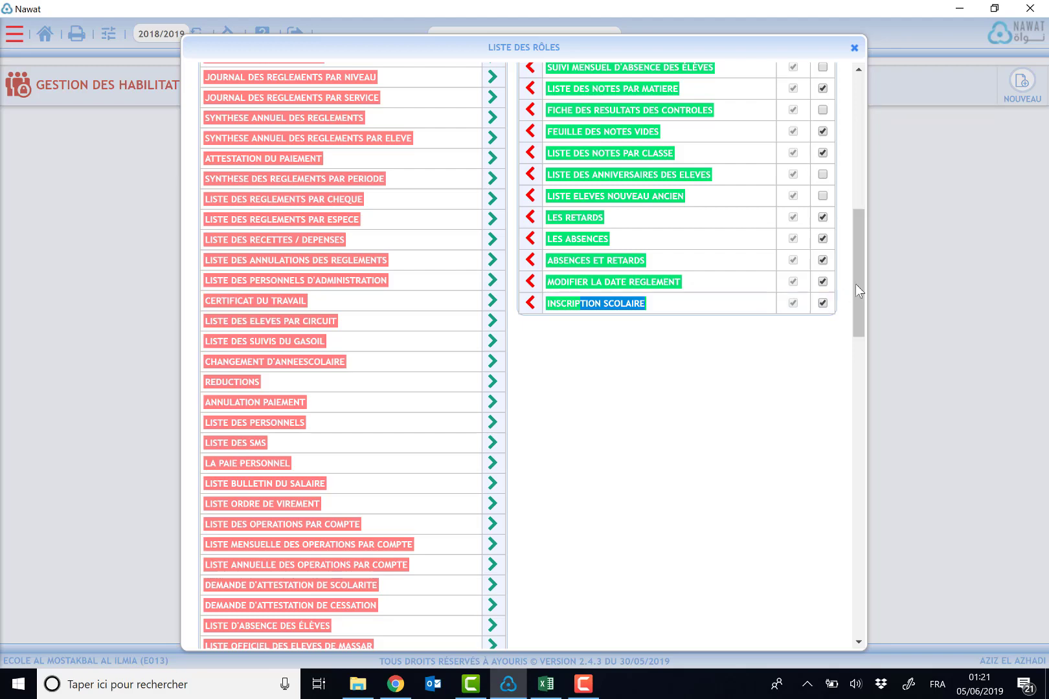
Step: Unassign LES ABSENCES from the profile's assigned roles
{"action": "left_click_drag", "start_coordinate": [856, 283], "coordinate": [853, 257]}
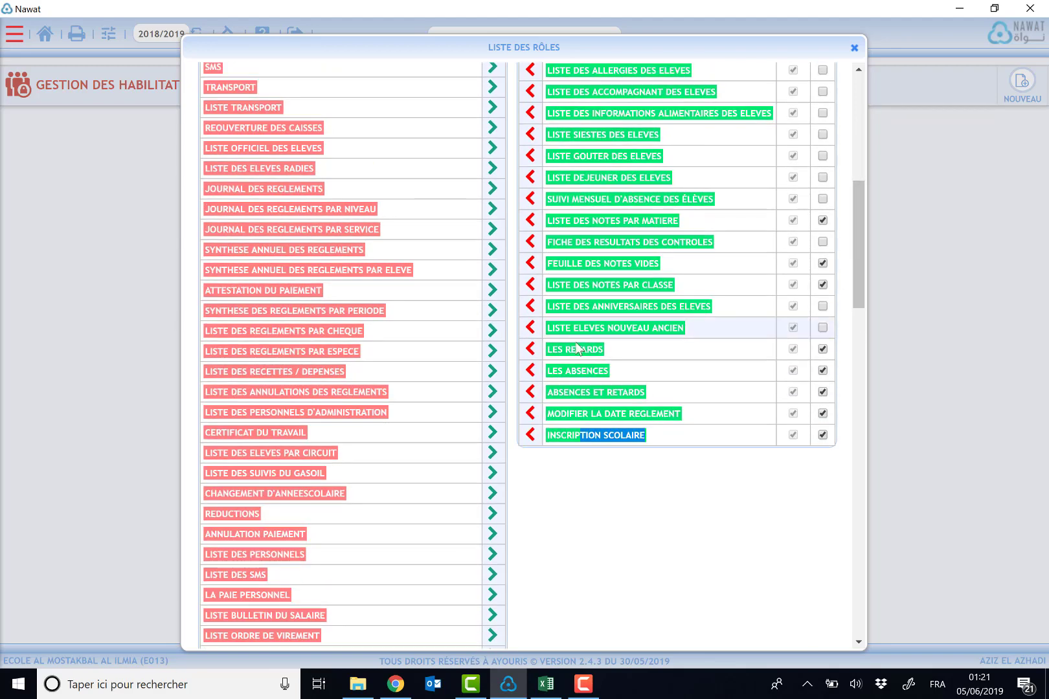
{"action": "left_click", "coordinate": [530, 370]}
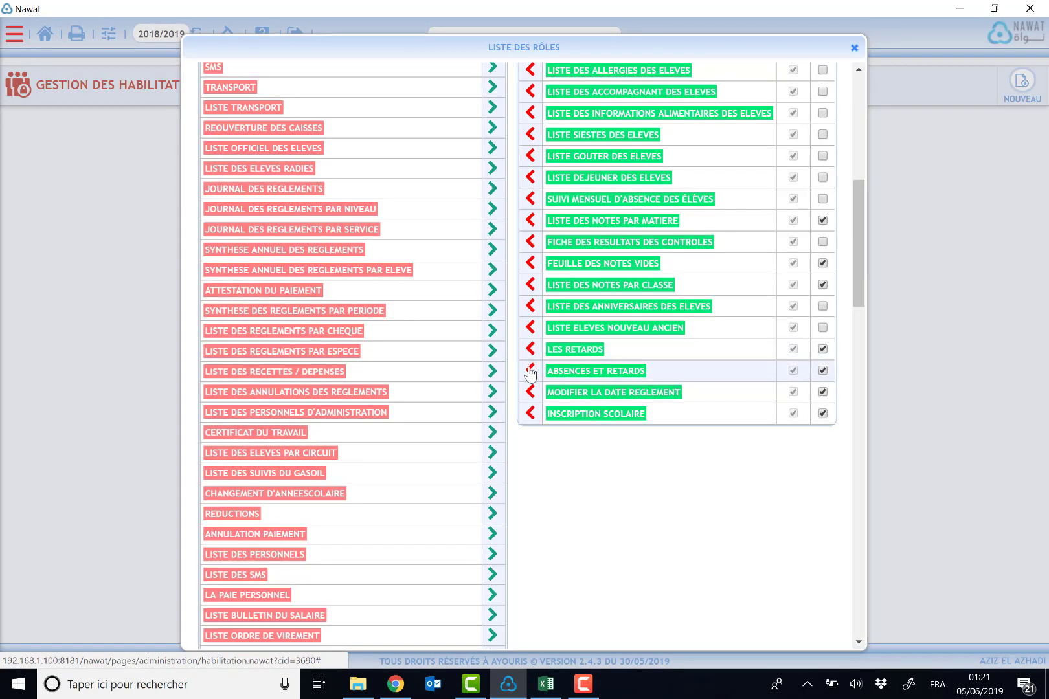
{"action": "left_click_drag", "start_coordinate": [858, 248], "coordinate": [853, 89]}
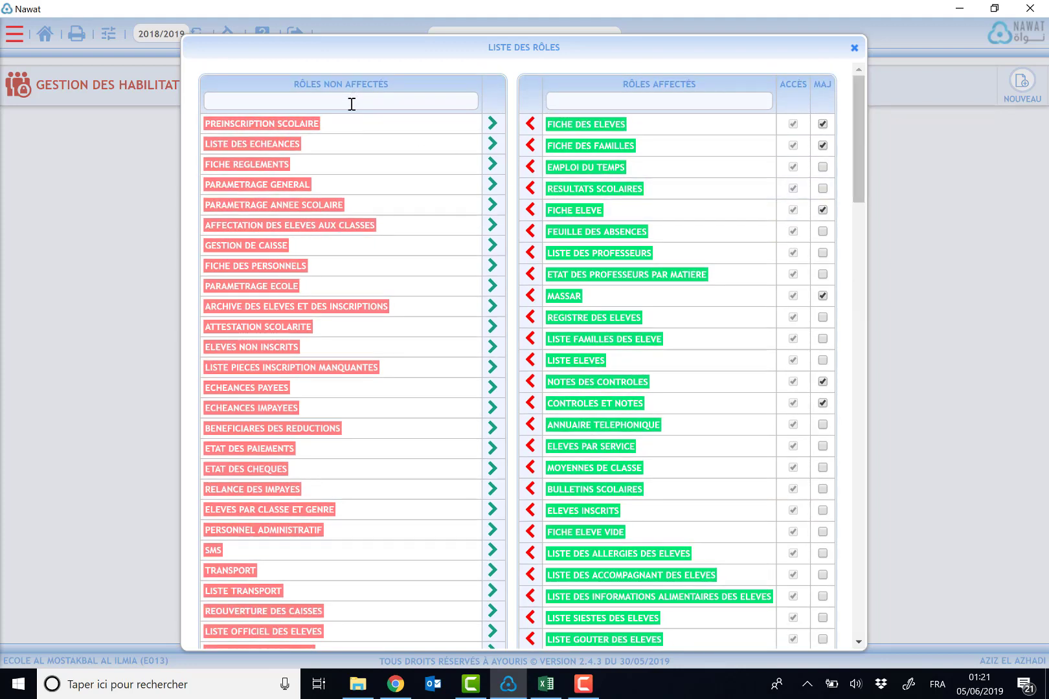
Step: Clear the unassigned-roles filter, then save and confirm the Responsable Scolarité role changes
{"action": "type", "text": "L"}
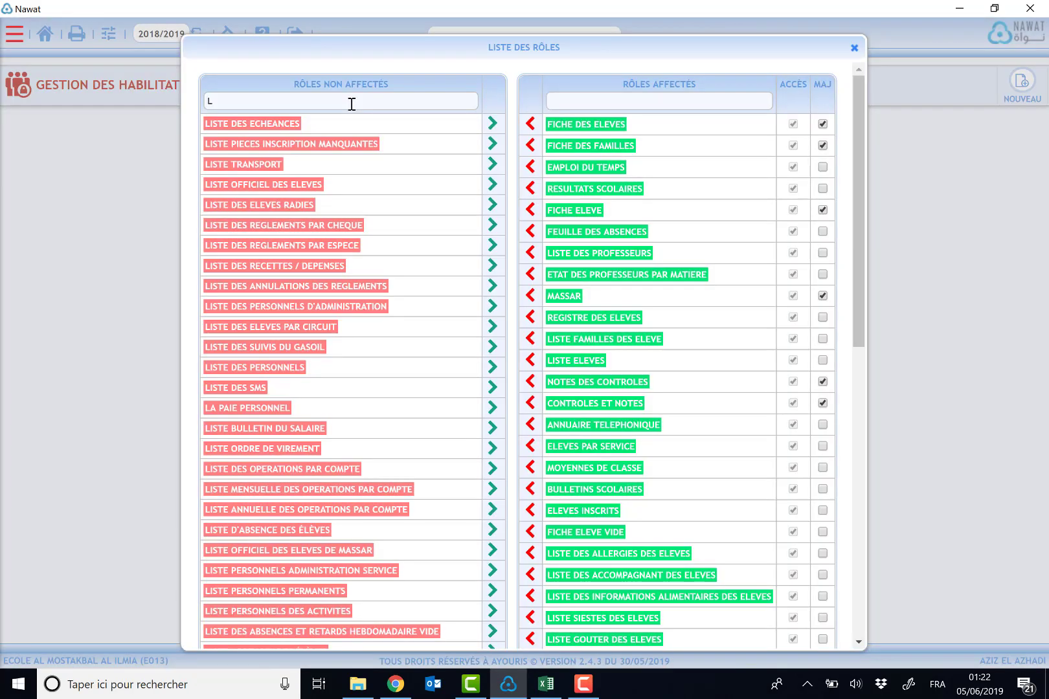
{"action": "type", "text": "i"}
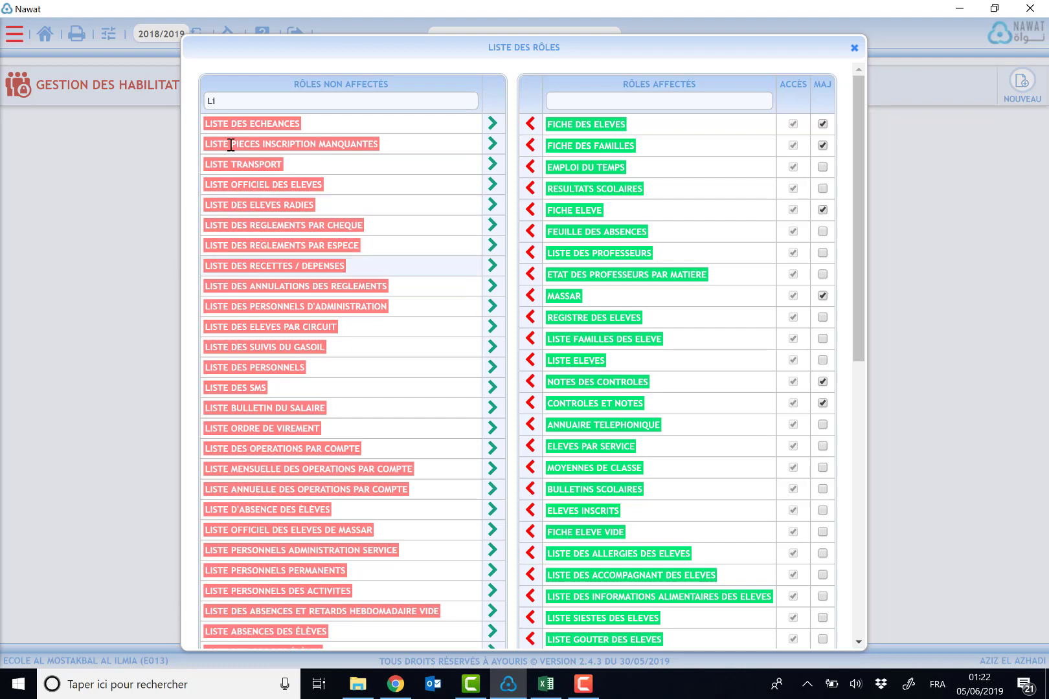
{"action": "key", "text": "BackSpace"}
{"action": "key", "text": "BackSpace"}
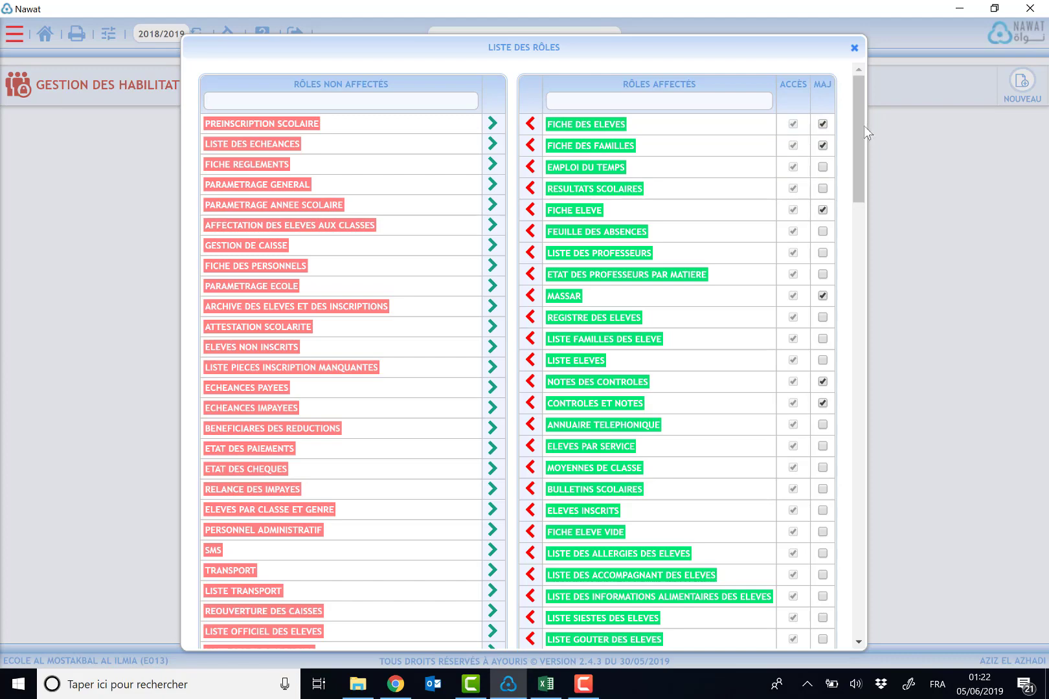
{"action": "left_click_drag", "start_coordinate": [861, 128], "coordinate": [835, 615]}
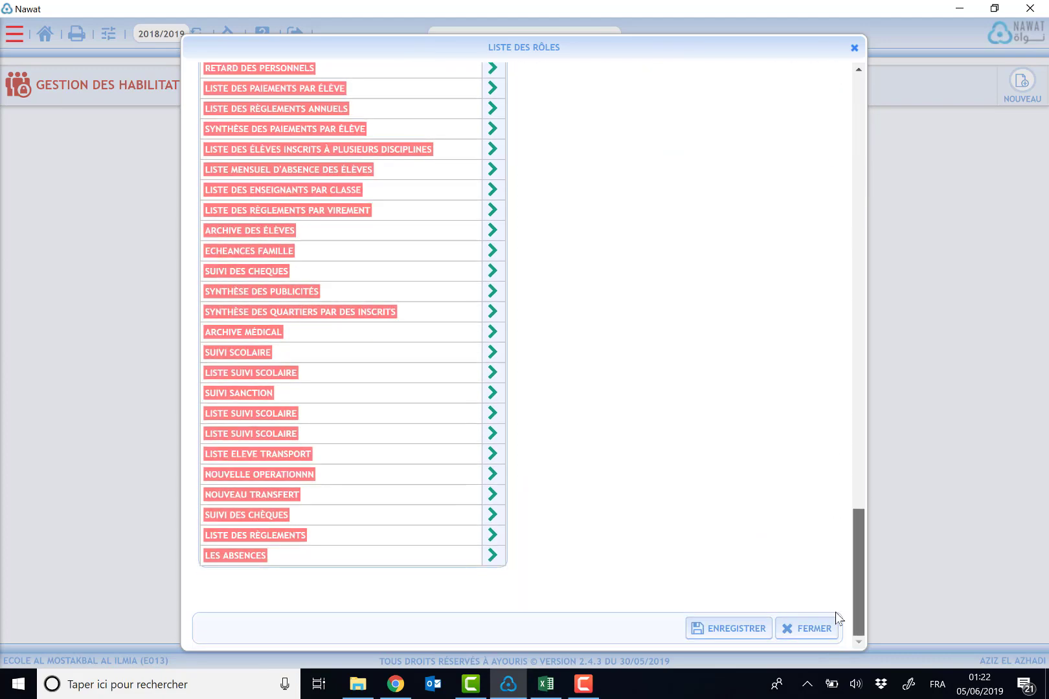
{"action": "left_click", "coordinate": [730, 634]}
{"action": "left_click", "coordinate": [578, 143]}
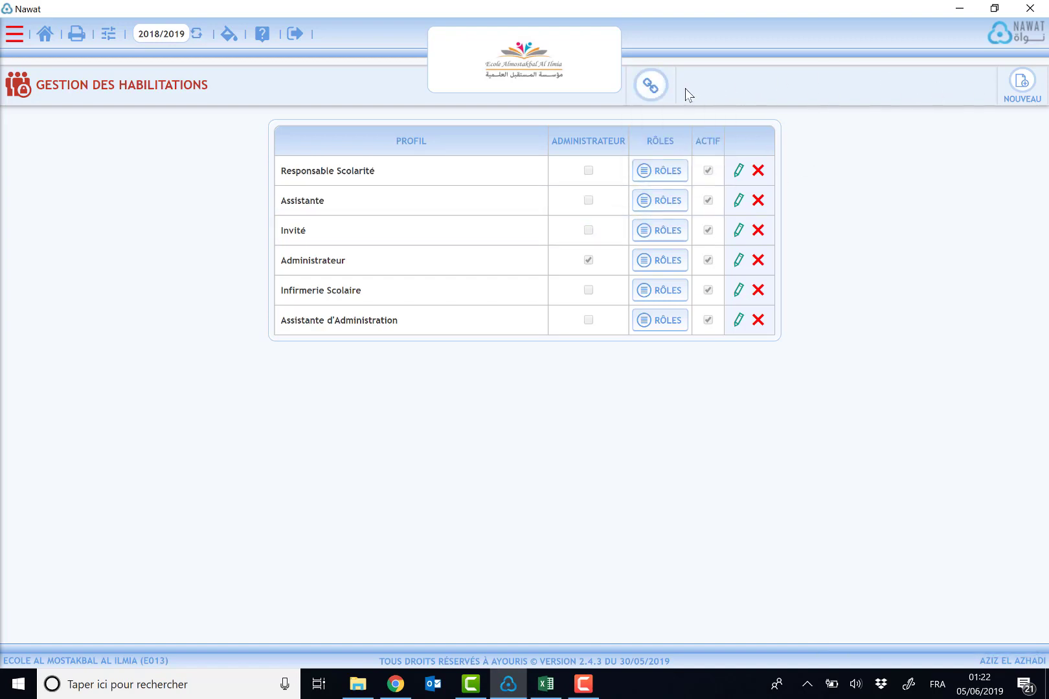
Step: Quit the admin session and log in as 'demo' with its password
{"action": "mouse_move", "coordinate": [649, 95]}
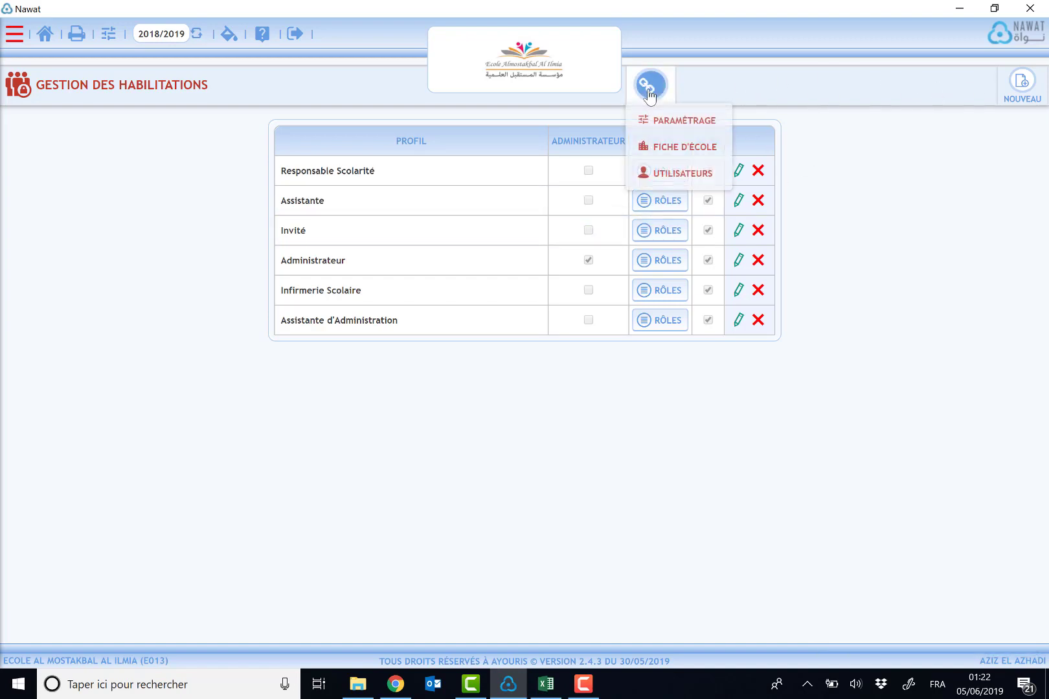
{"action": "left_click", "coordinate": [295, 39]}
{"action": "left_click", "coordinate": [557, 144]}
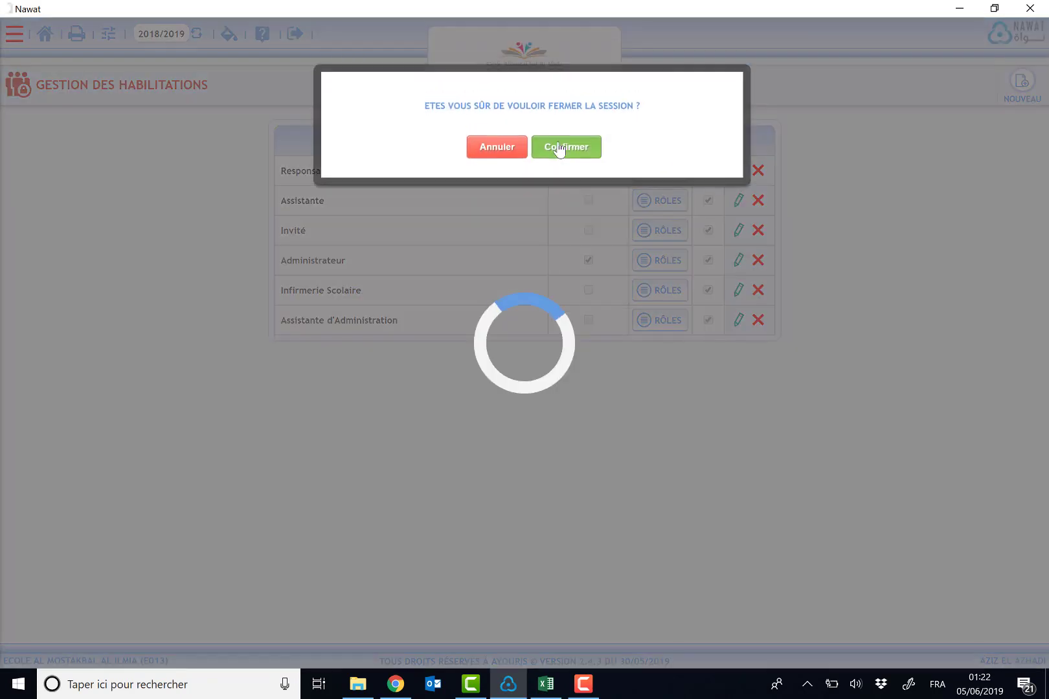
{"action": "left_click_drag", "start_coordinate": [557, 304], "coordinate": [381, 306]}
{"action": "type", "text": "demo"}
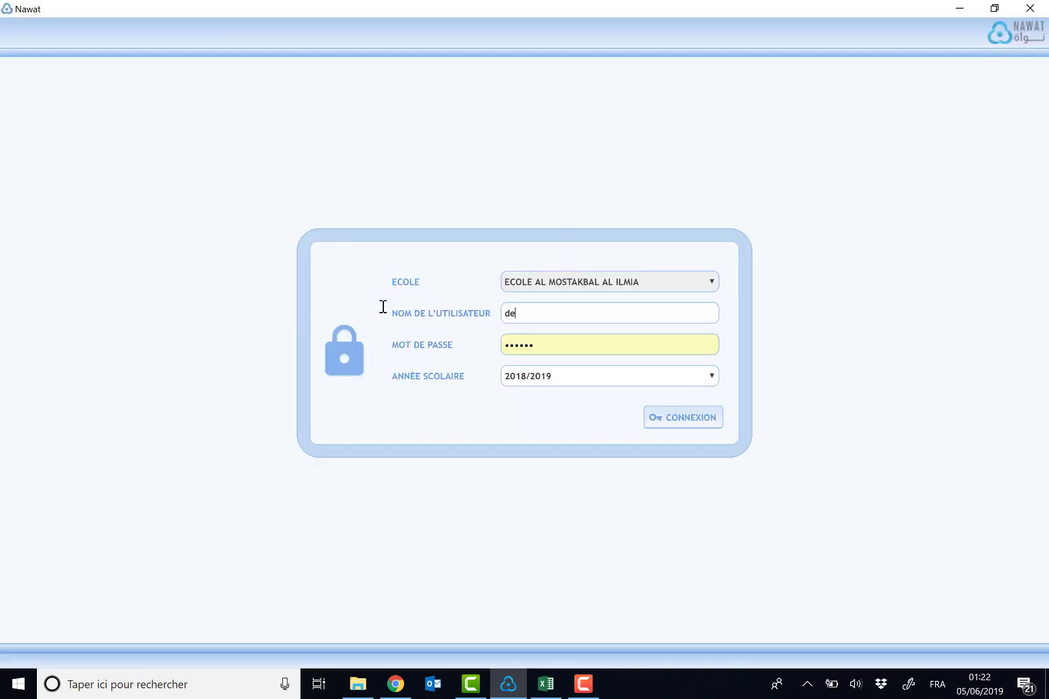
{"action": "key", "text": "Tab"}
{"action": "type", "text": "d"}
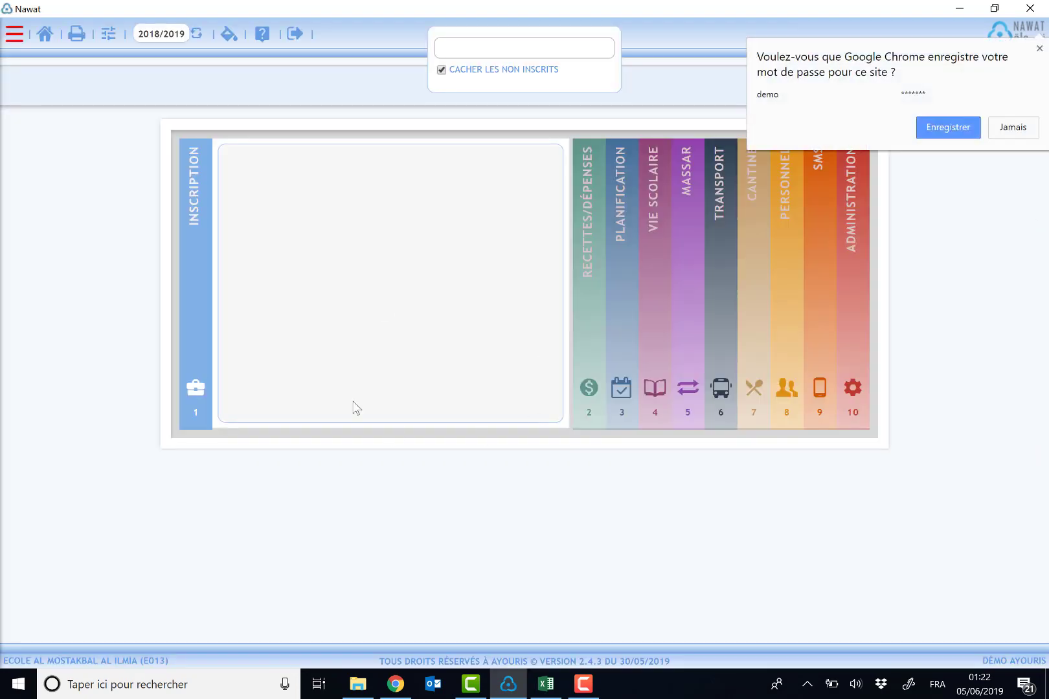
Step: Dismiss Chrome's password prompt and open RECETTES/DÉPENSES, VIE SCOLAIRE, MASSAR, TRANSPORT, then CANTINE
{"action": "left_click", "coordinate": [1015, 130]}
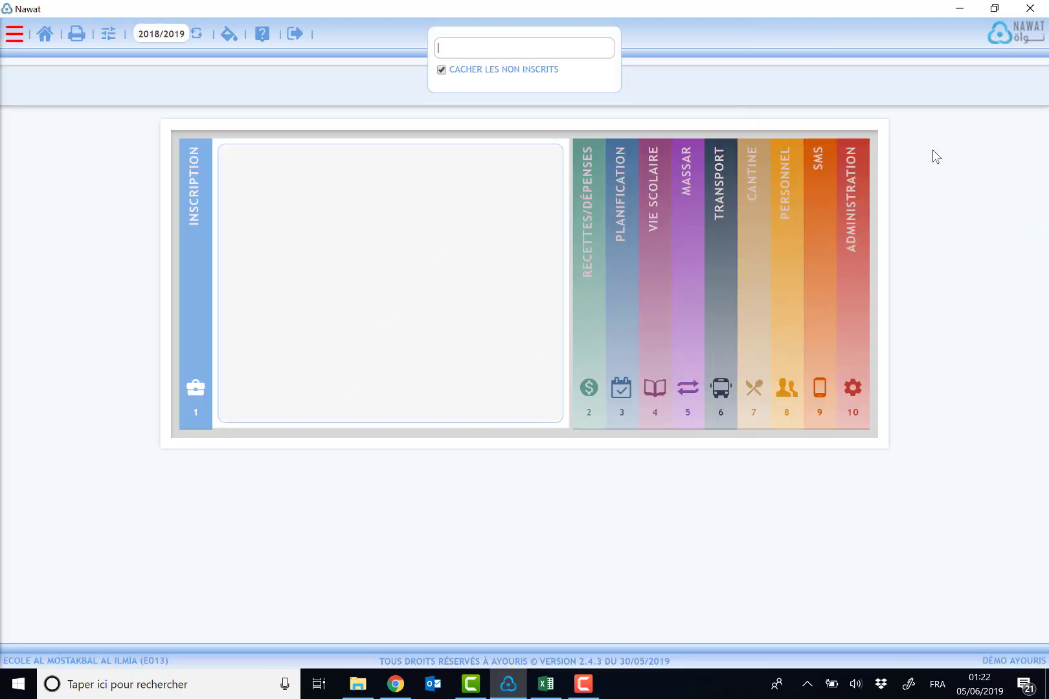
{"action": "left_click", "coordinate": [593, 260]}
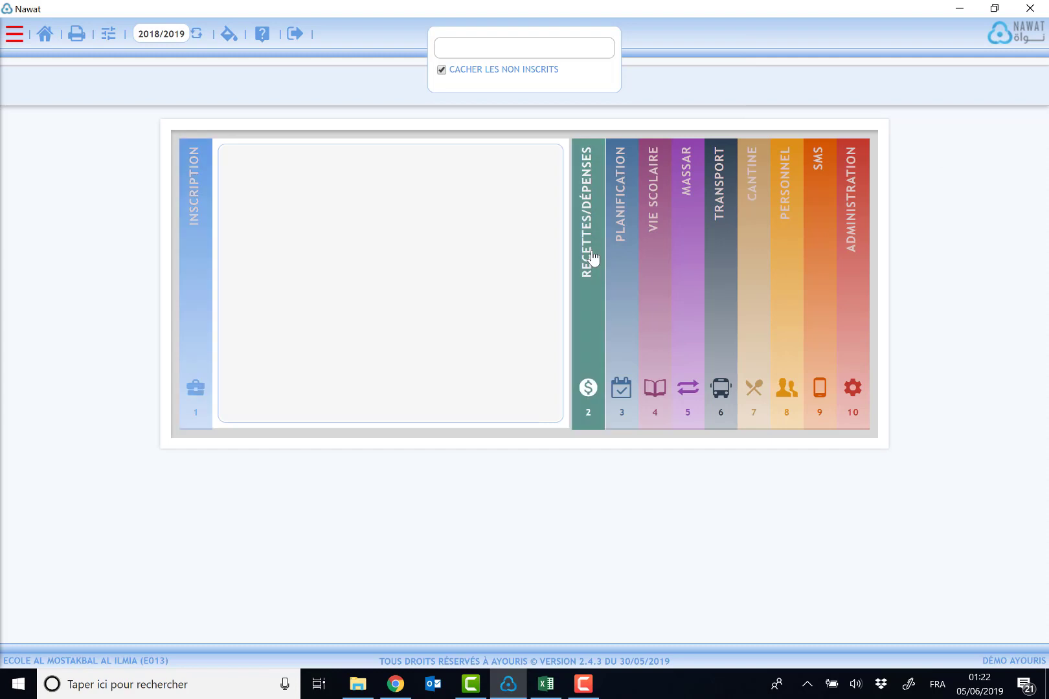
{"action": "left_click", "coordinate": [652, 267]}
{"action": "left_click", "coordinate": [689, 271]}
{"action": "left_click", "coordinate": [724, 274]}
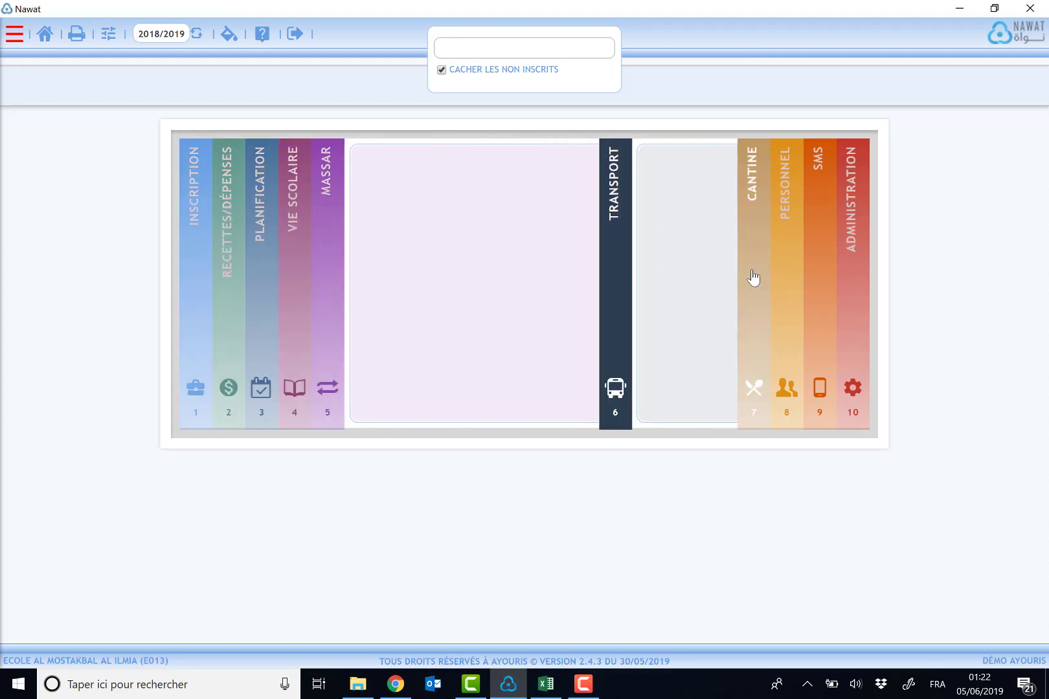
{"action": "left_click", "coordinate": [754, 278]}
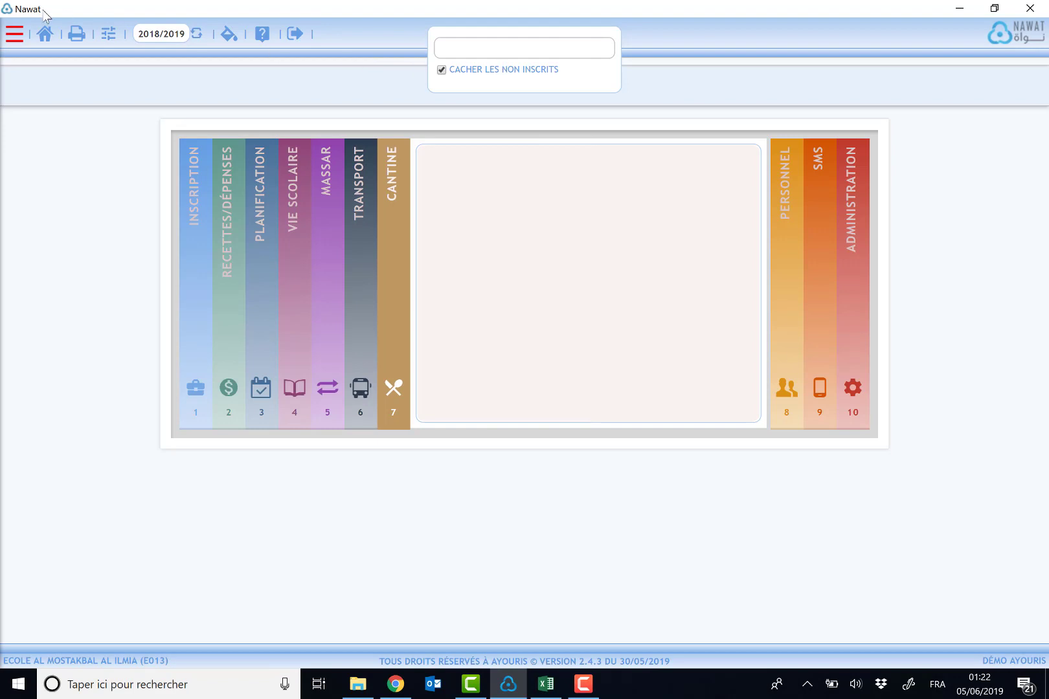